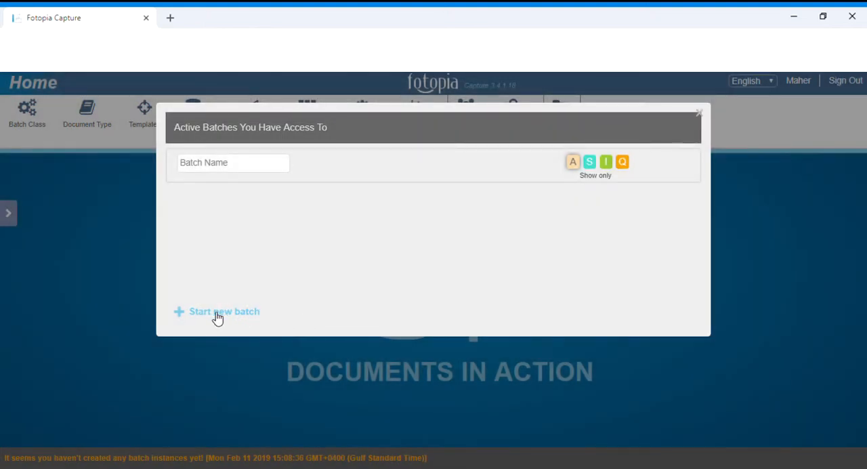
Start a new batch in the Invoices batch class, name it "Invoices -1" and save it.
click(217, 313)
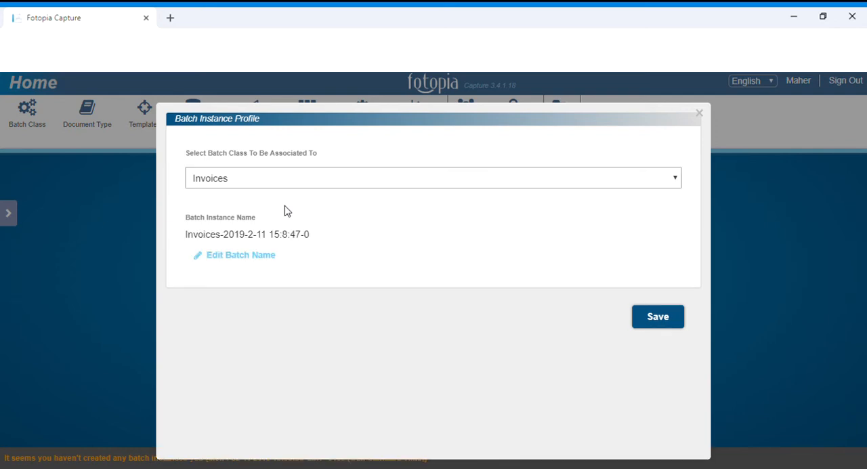
click(262, 257)
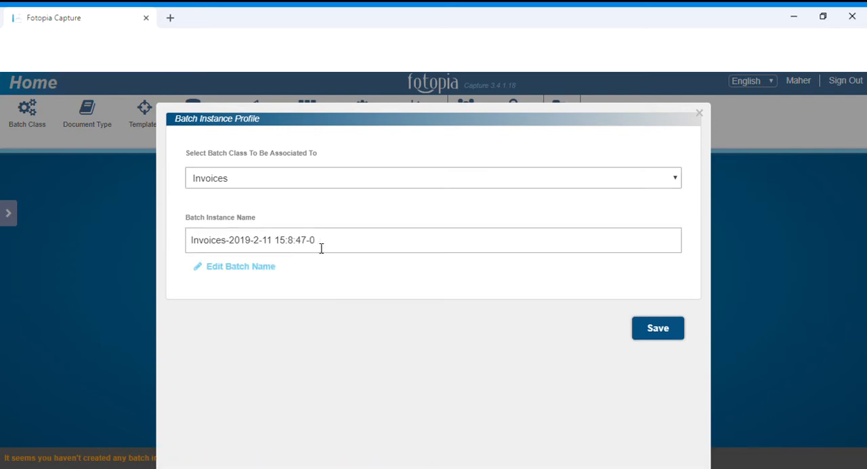
click(243, 264)
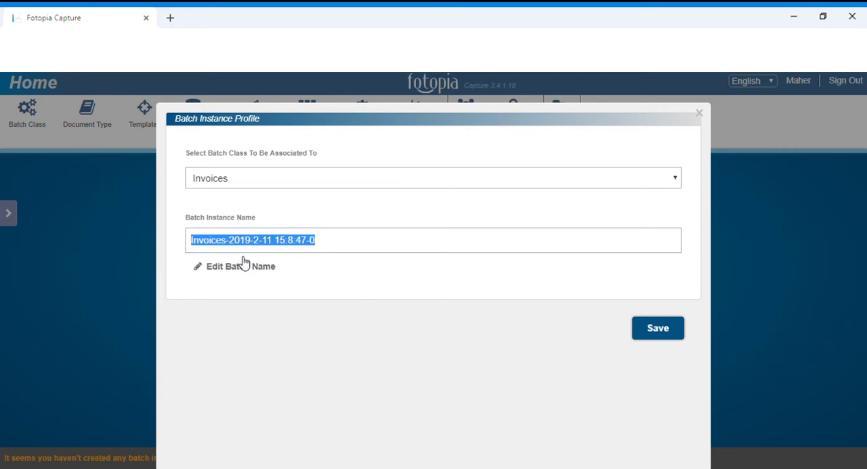
text(Invoices -1)
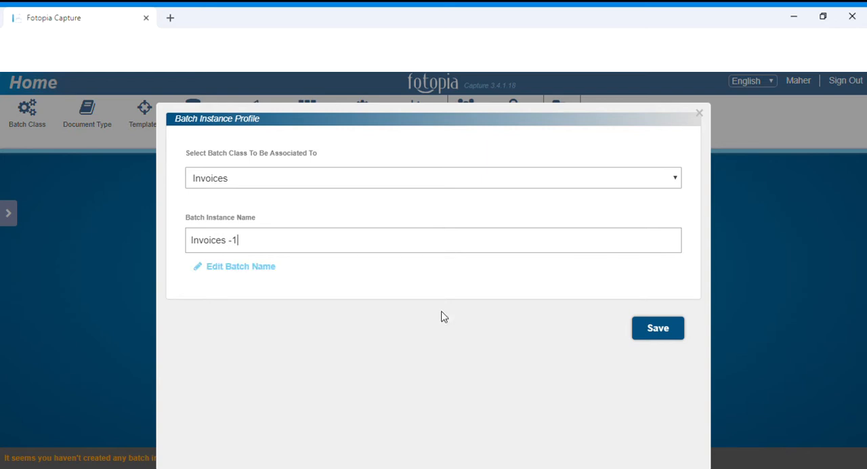
click(658, 328)
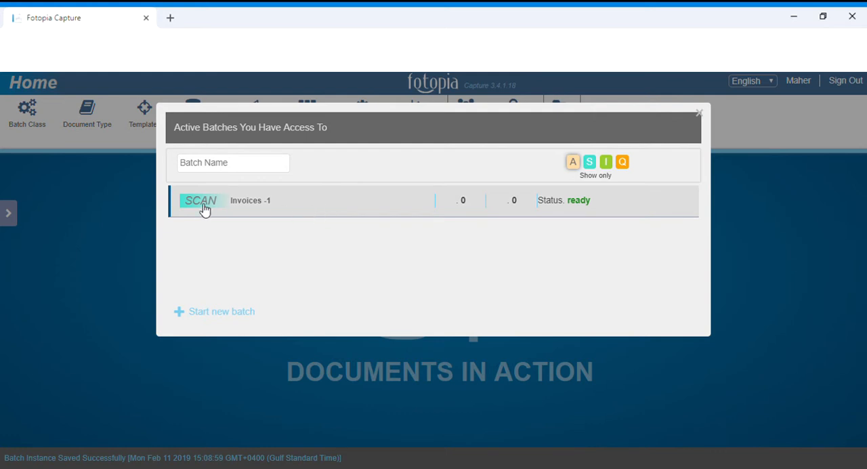
Open the Invoices -1 batch, choose the scanner and scan the documents into the batch.
click(306, 207)
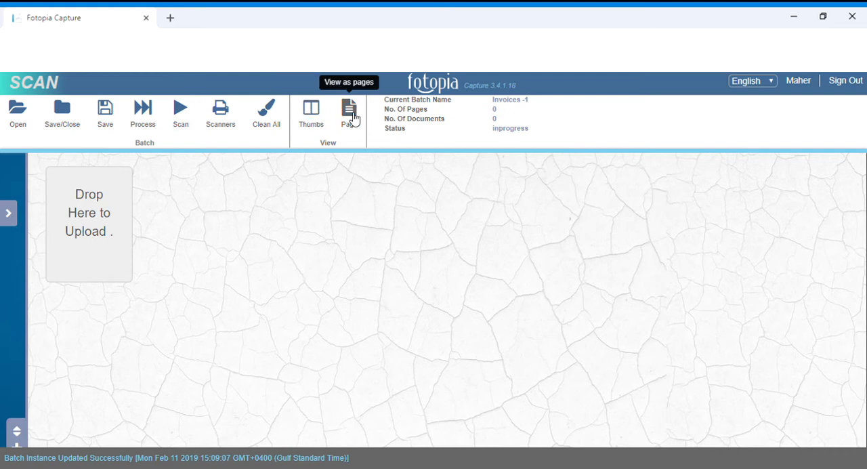
click(221, 114)
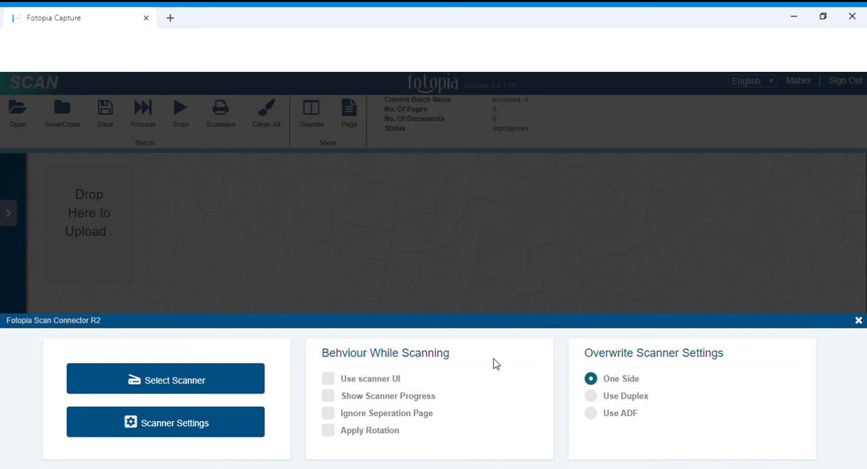
click(169, 388)
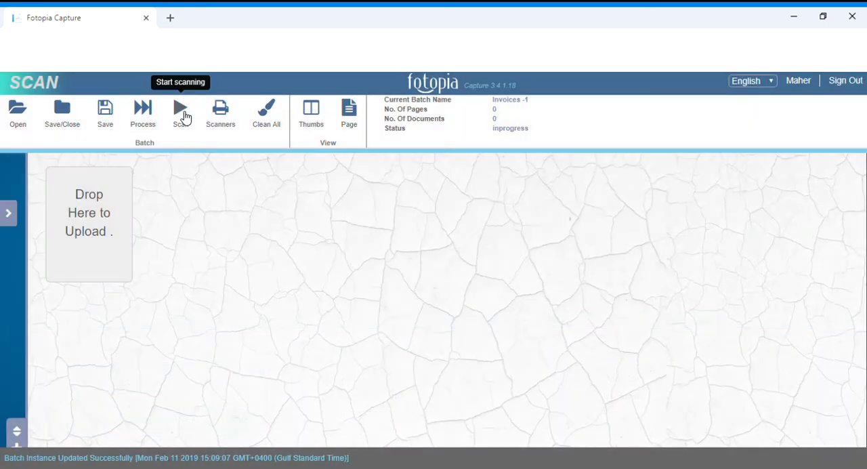
click(184, 116)
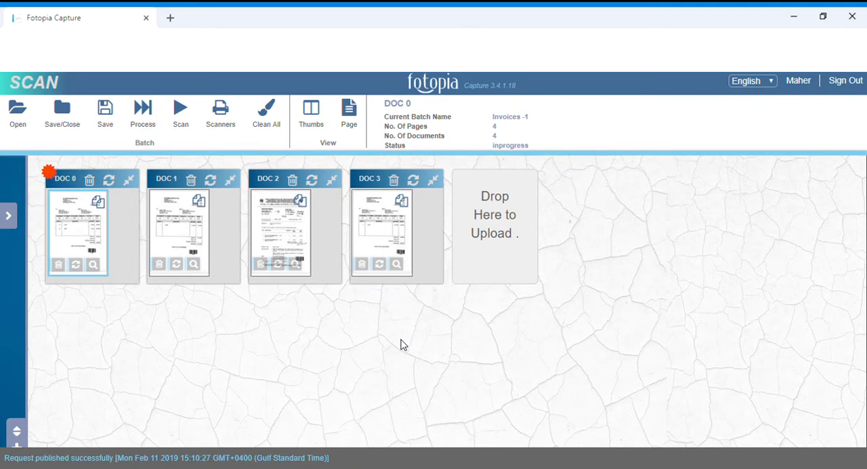
Expand the document tree and look through the scanned documents from DOC 0 to DOC 3.
click(11, 216)
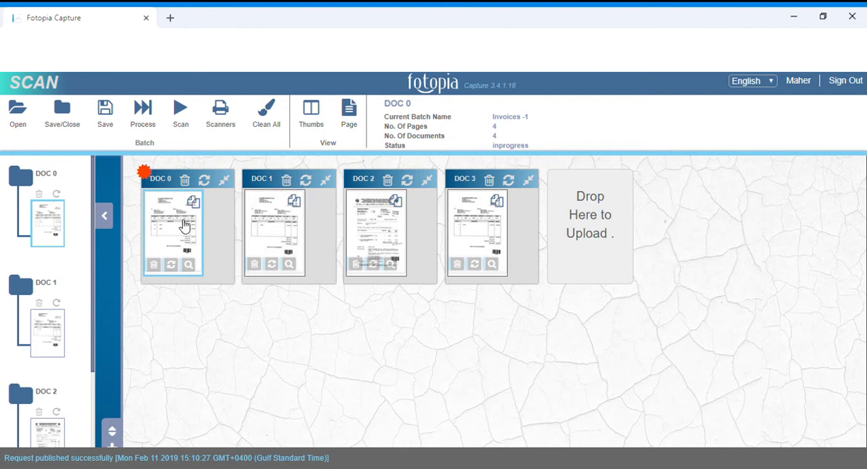
scroll(55, 228, down, 1)
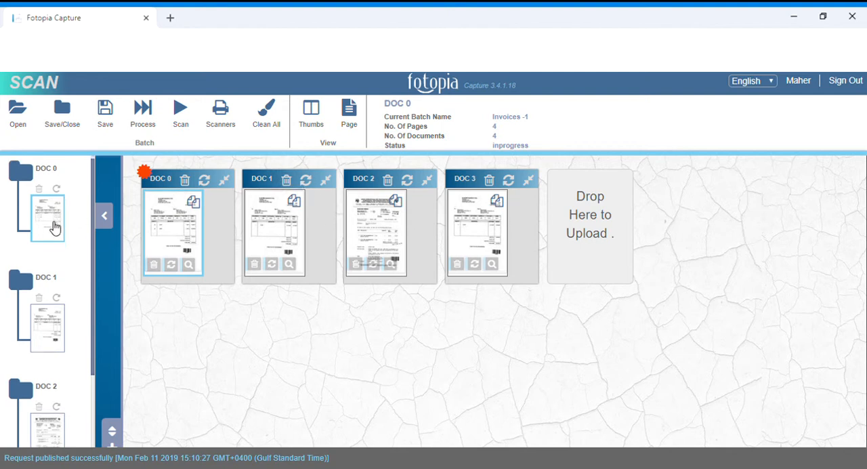
scroll(61, 239, down, 1)
scroll(64, 248, up, 2)
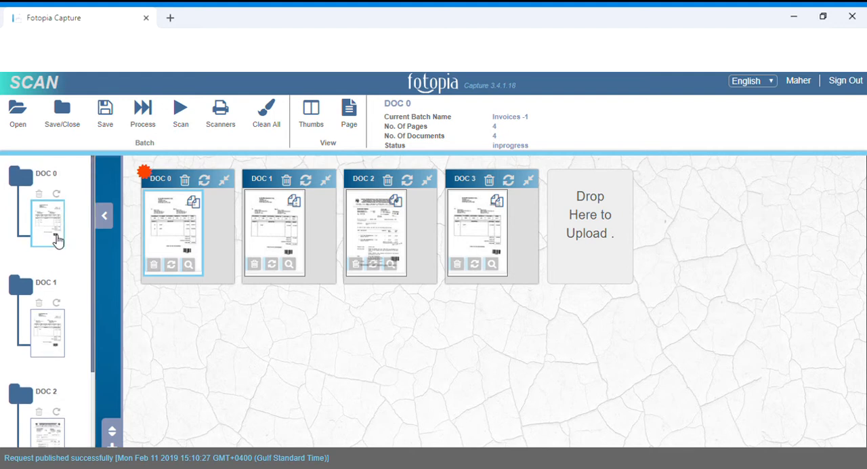
scroll(58, 242, down, 2)
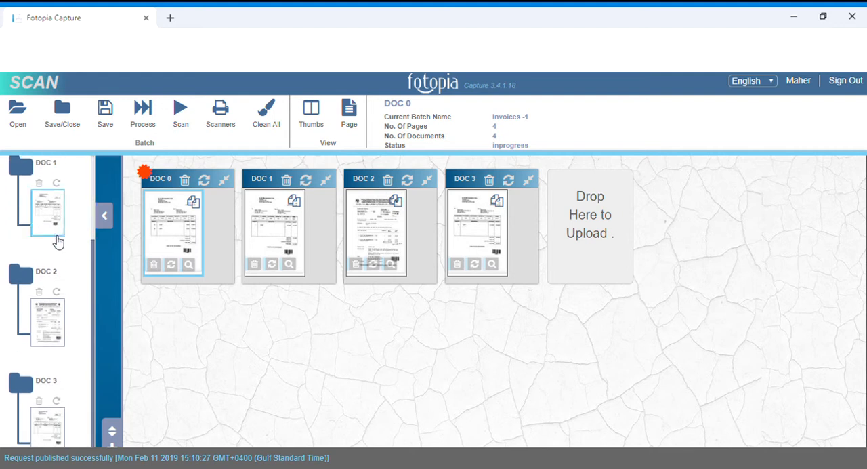
Open the DOC 0 page enlarged, examine its contents and return to the thumbnail view.
click(190, 269)
scroll(495, 324, down, 2)
scroll(494, 324, down, 5)
scroll(494, 333, up, 4)
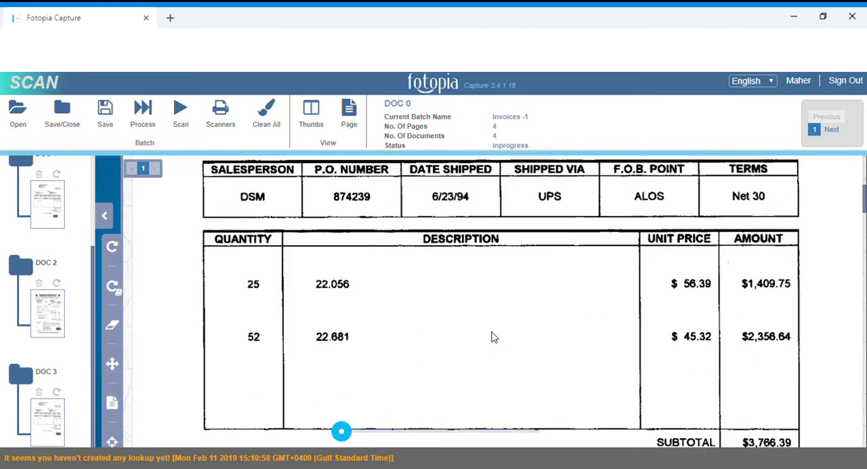
scroll(493, 336, up, 3)
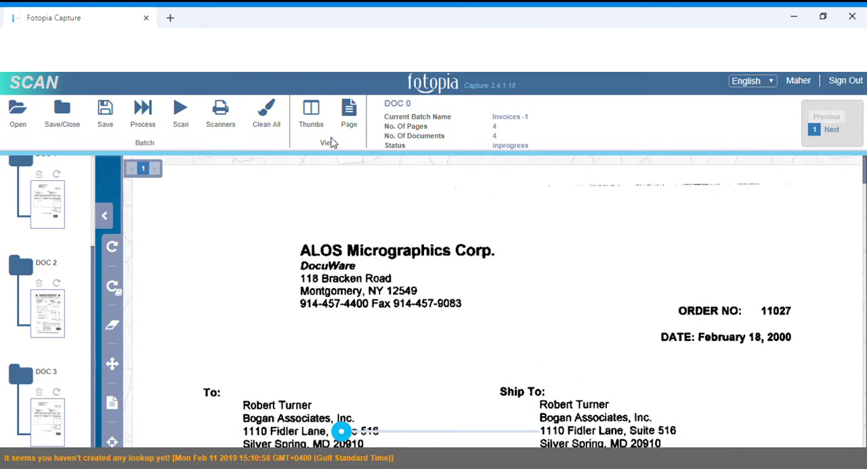
click(315, 117)
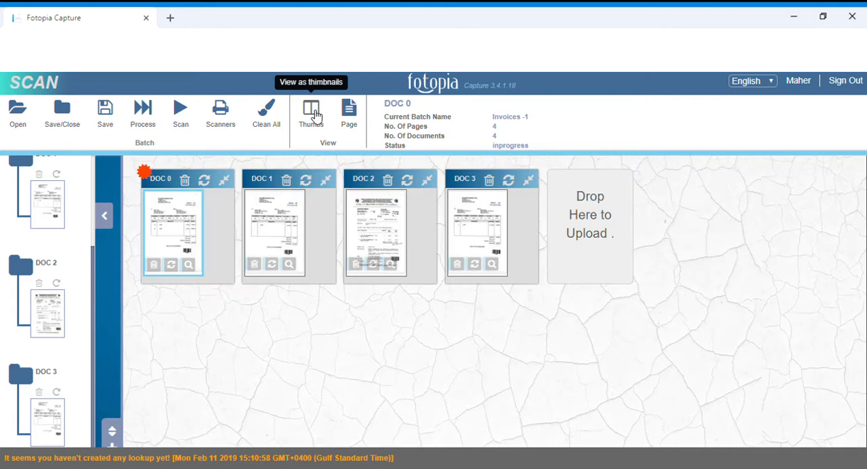
View the batch as full pages, step through DOC 0, DOC 1 and DOC 2, and return to the thumbnail view.
click(355, 116)
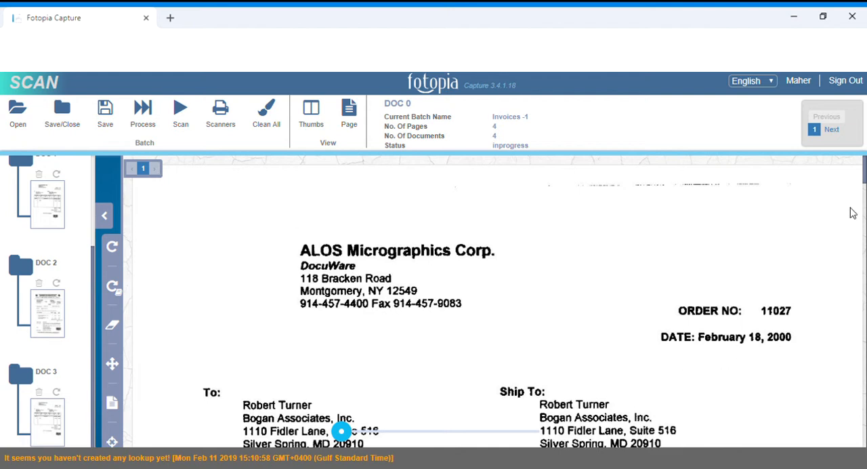
click(832, 130)
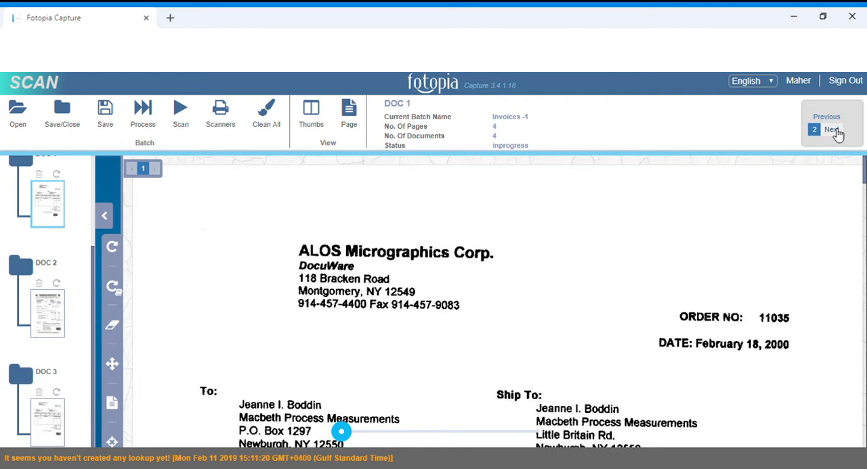
click(833, 130)
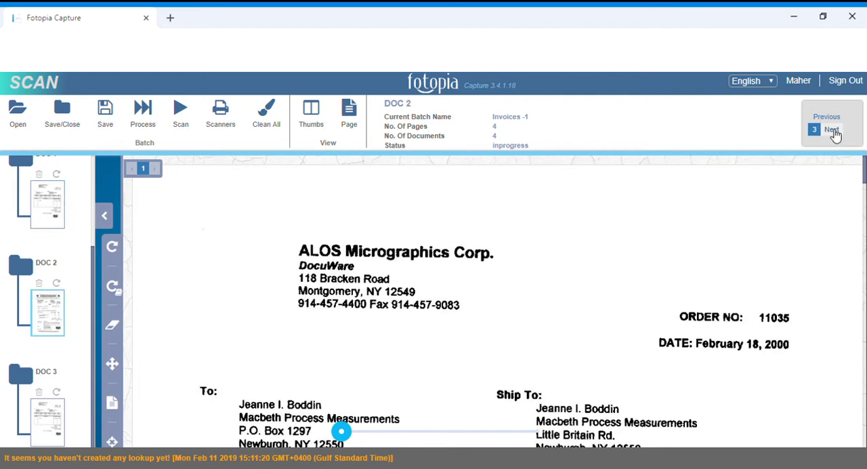
click(834, 132)
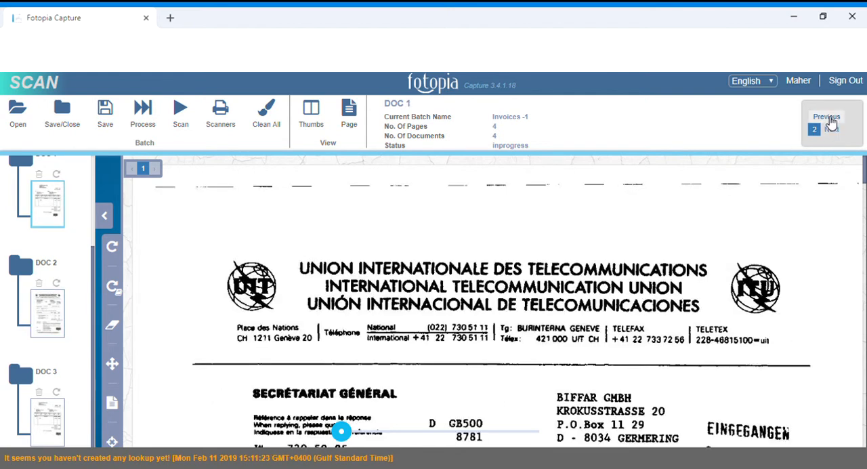
click(832, 129)
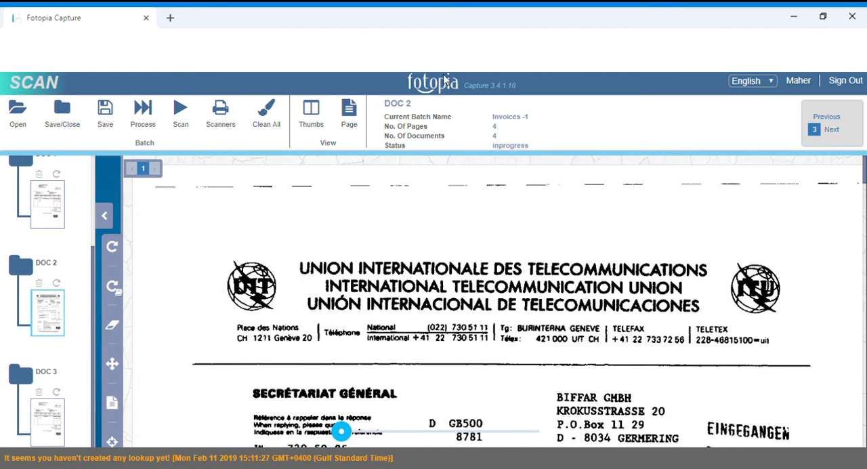
click(311, 113)
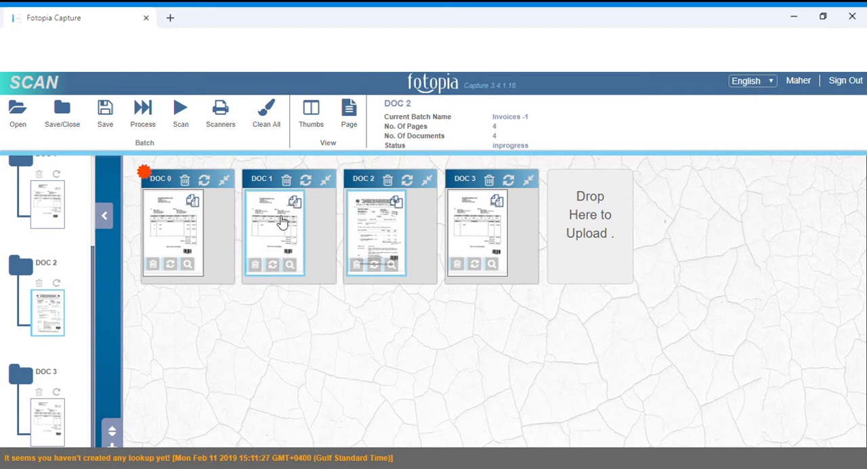
Move the pages of DOC 1, DOC 2 and DOC 3 into DOC 0 and delete the emptied documents.
drag(281, 220, 277, 223)
drag(250, 258, 240, 218)
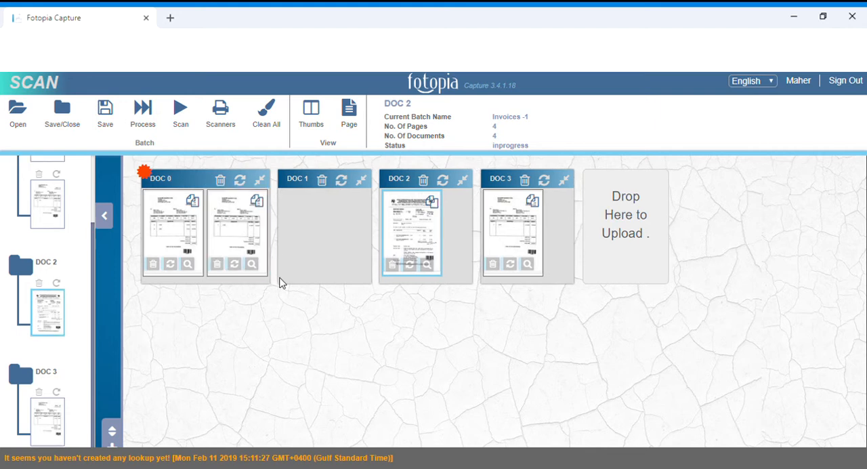
click(324, 182)
mouse_move(314, 226)
mouse_down()
mouse_move(265, 243)
mouse_move(298, 221)
mouse_up()
drag(447, 226, 363, 227)
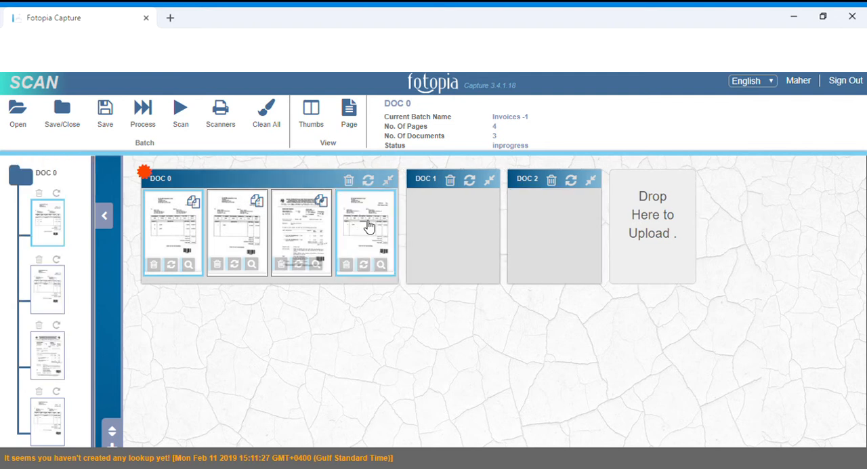
click(450, 181)
click(449, 181)
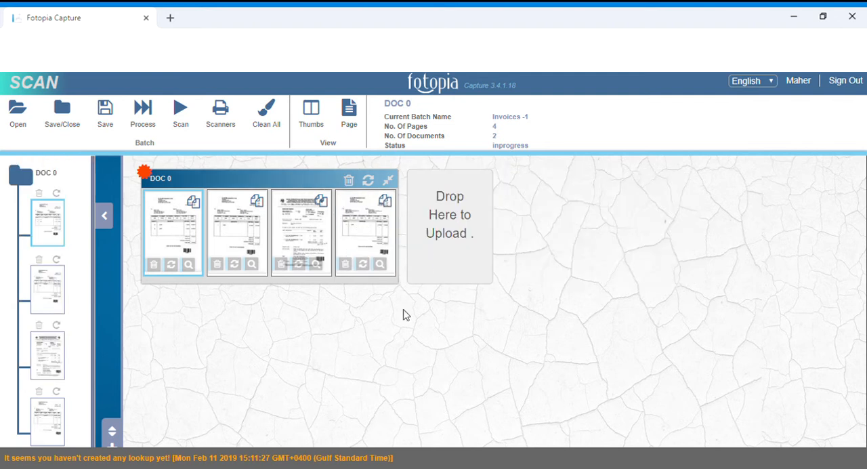
Add three new documents to the batch and move one of the extra DOC 0 pages into each.
click(116, 447)
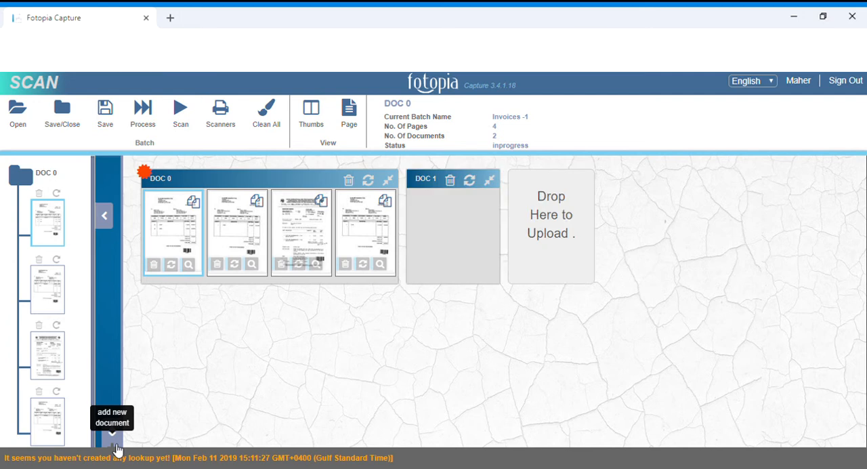
click(117, 448)
click(116, 447)
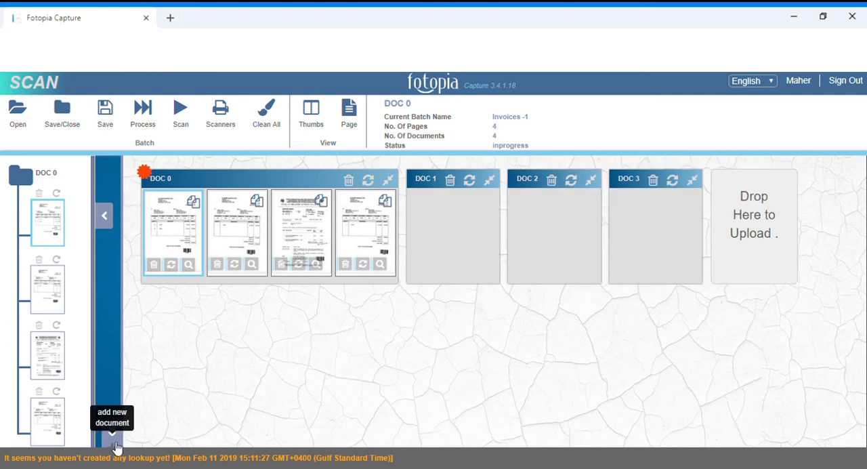
drag(355, 236, 379, 224)
drag(315, 223, 422, 218)
drag(254, 224, 493, 231)
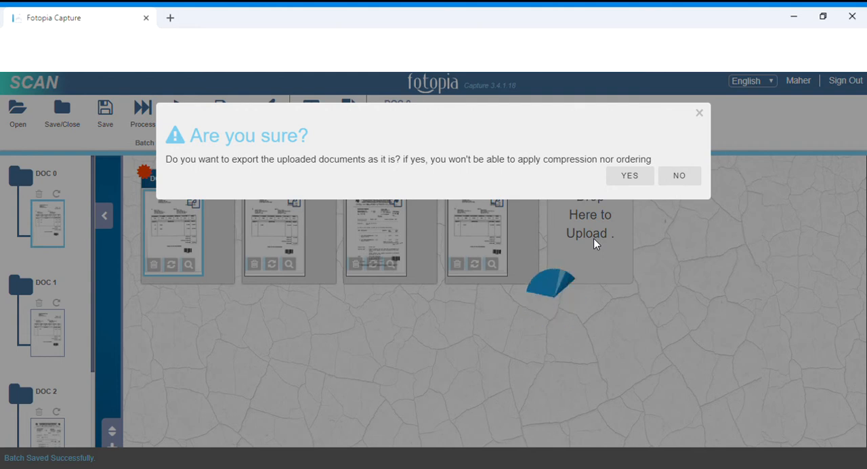
Confirm exporting the uploaded documents as they are, without compression or ordering.
click(629, 176)
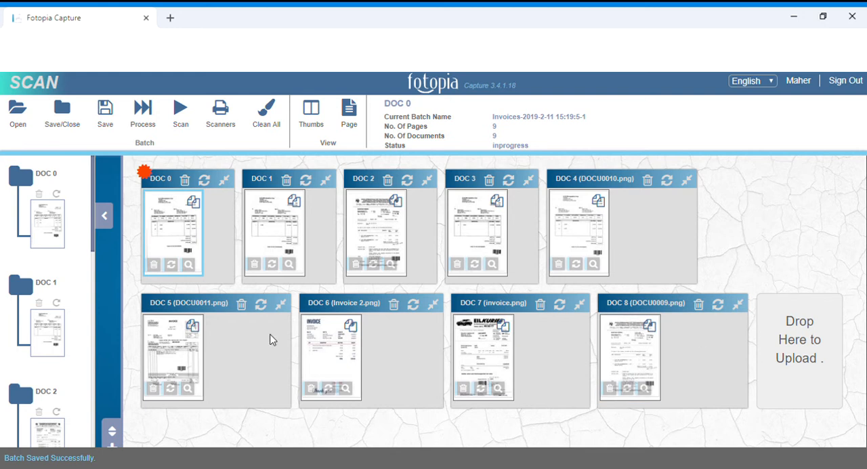
Open the DOC 0 page enlarged and apply the page rotation and document rotation tools.
click(188, 265)
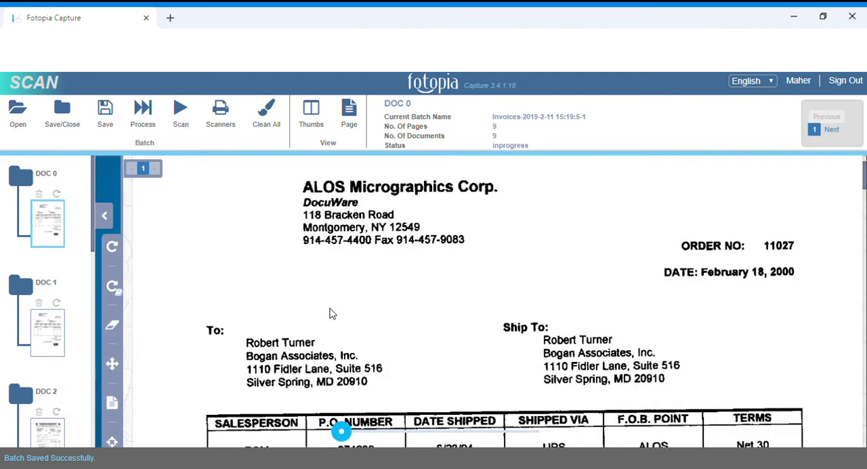
click(114, 248)
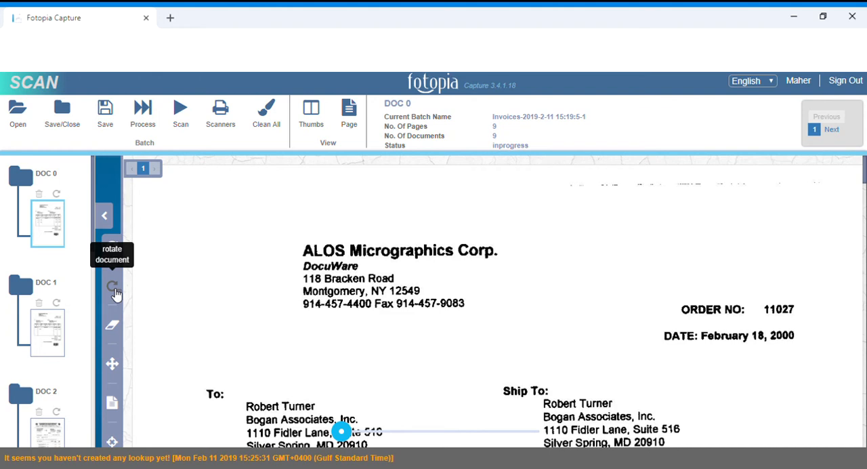
click(114, 289)
Deskew the slightly tilted page of DOC 0.
scroll(153, 296, down, 2)
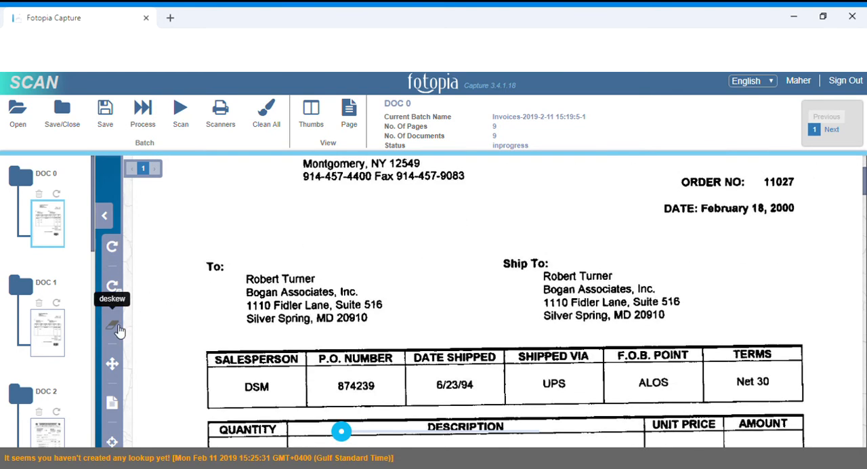
scroll(223, 307, up, 2)
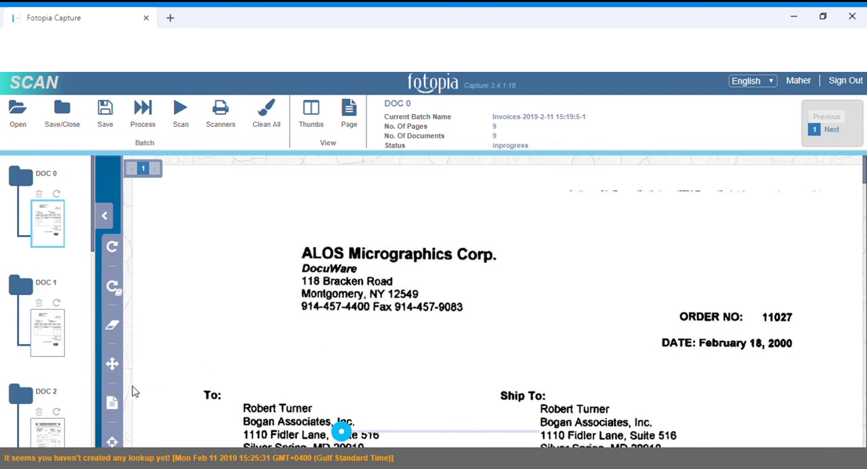
Try the vertical fit and fit-to-width display options on the DOC 0 page, ending with fit to width.
mouse_move(112, 331)
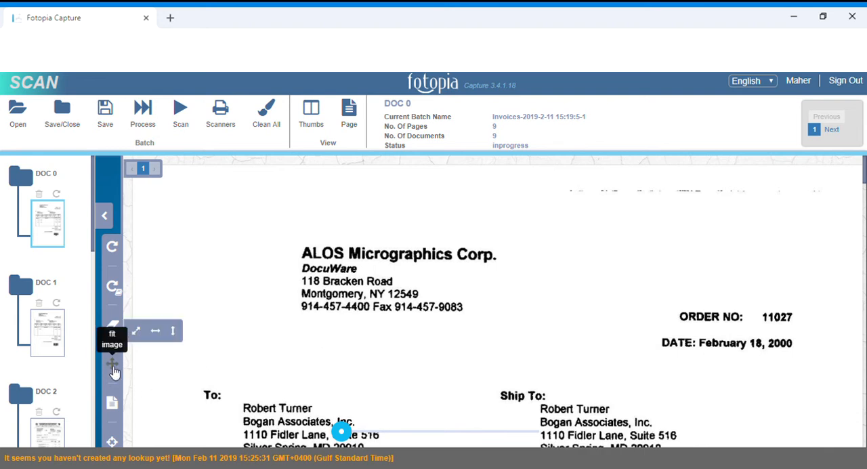
click(173, 332)
click(156, 331)
click(173, 332)
click(155, 331)
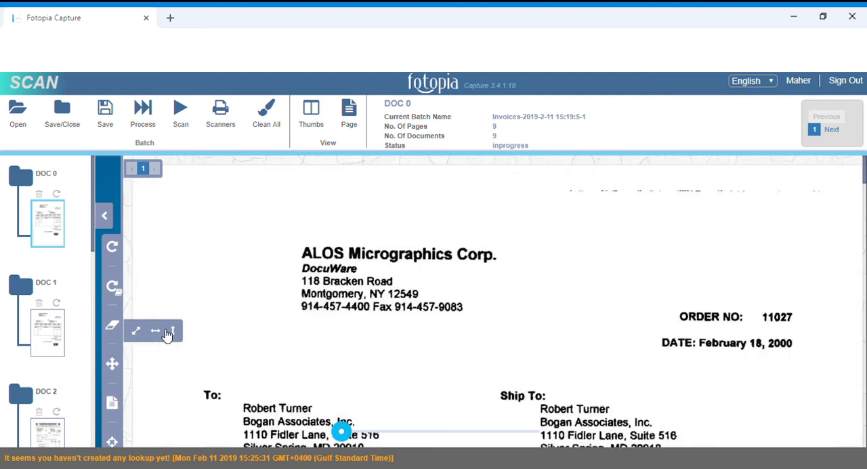
Try the invert page tool repeatedly on the enlarged DOC 0 page, ending with the page not inverted.
click(114, 407)
click(114, 408)
click(114, 407)
click(114, 408)
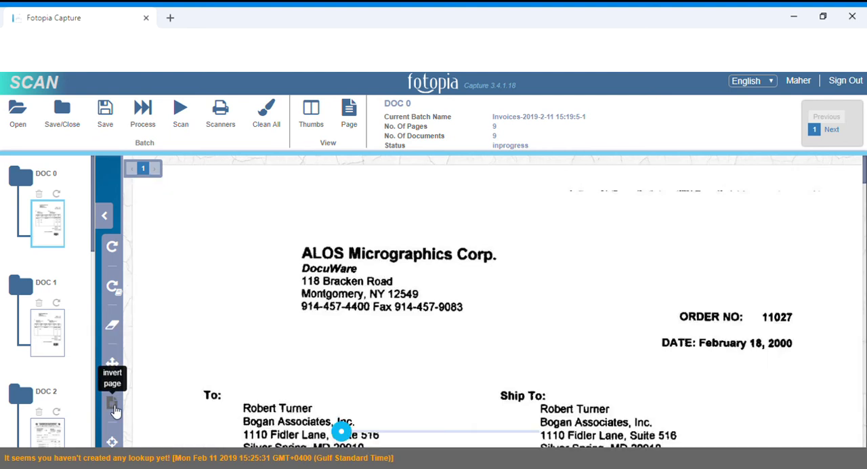
Return to the thumbnail view and delete the five uploaded documents, DOC 4 through DOC 8, from the batch.
click(313, 111)
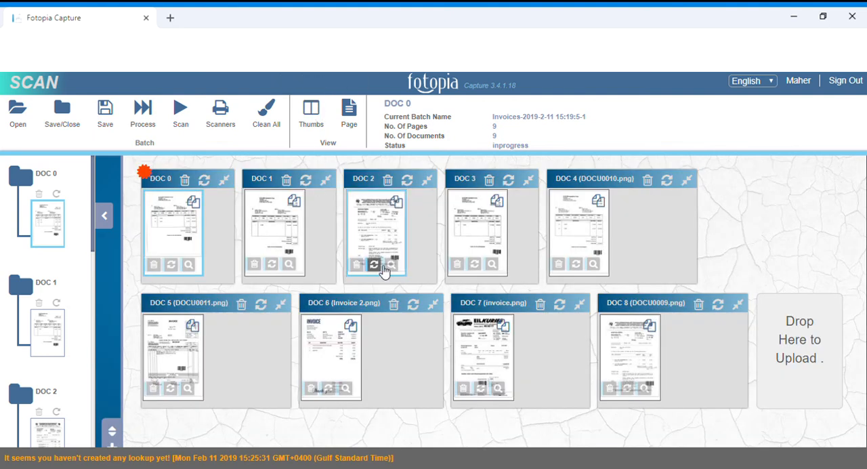
click(243, 305)
click(241, 306)
click(238, 306)
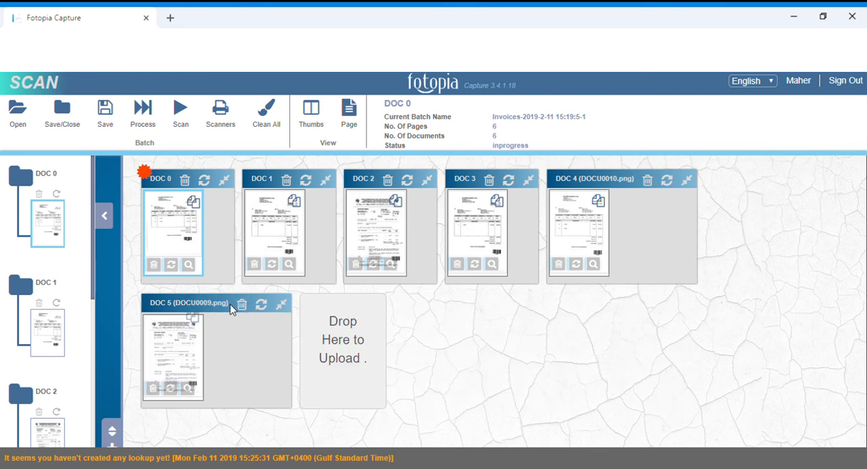
click(241, 304)
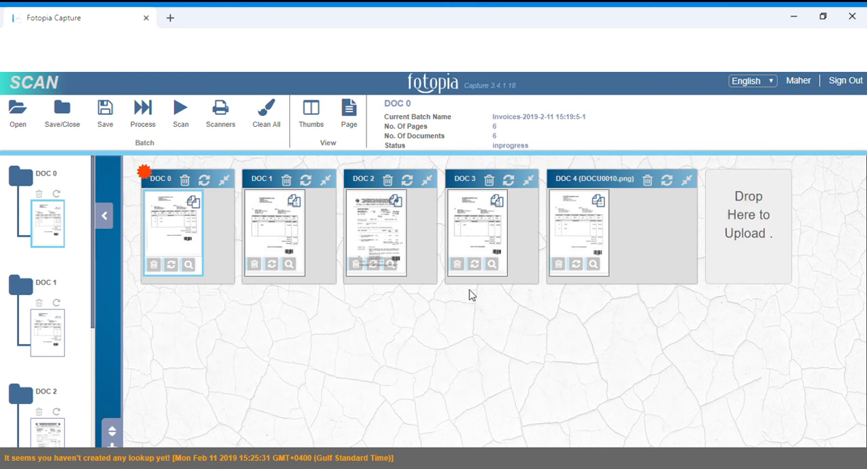
click(649, 180)
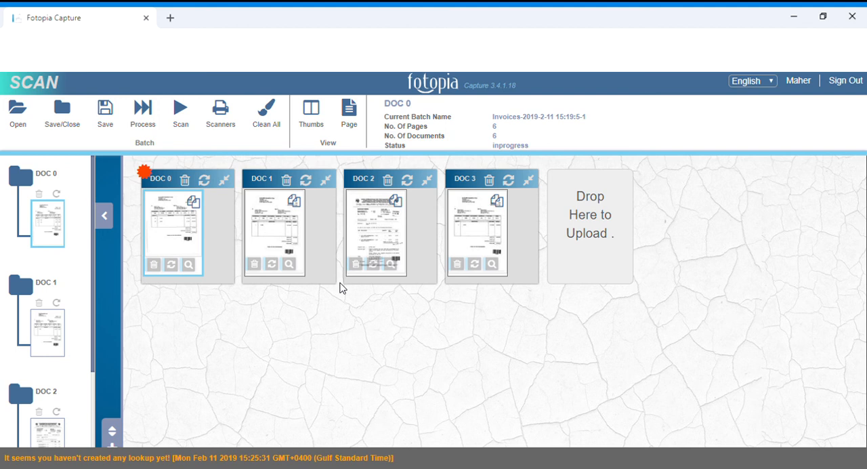
Save the invoice batch work and process the batch to the next workflow step.
click(145, 110)
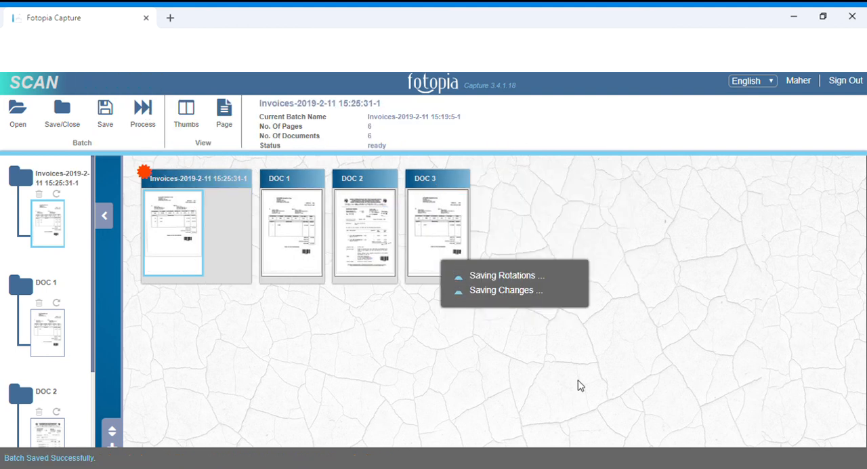